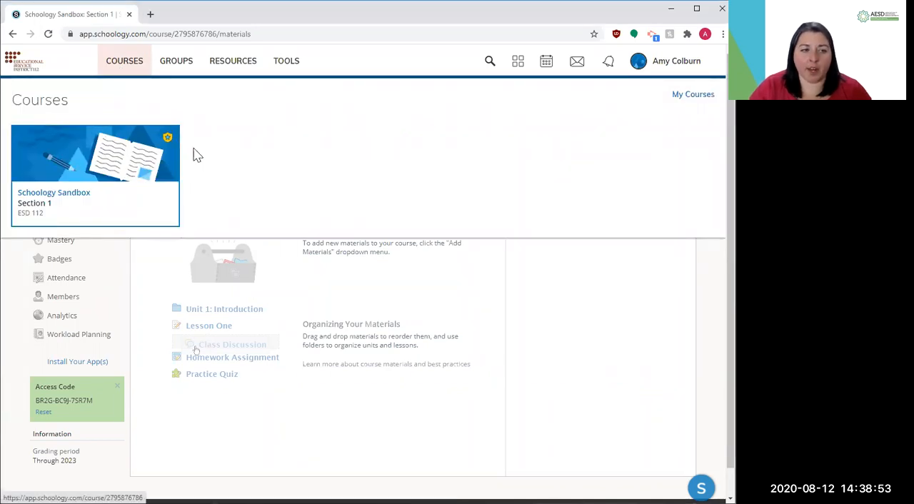
Open the Schoology Sandbox Section 1 course and start a new folder in its materials
{"action": "left_click", "coordinate": [72, 168]}
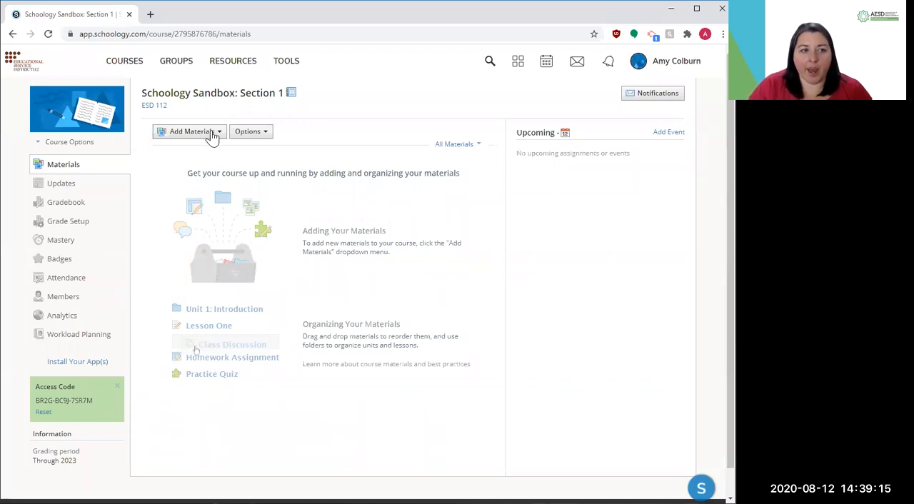
{"action": "left_click", "coordinate": [247, 136]}
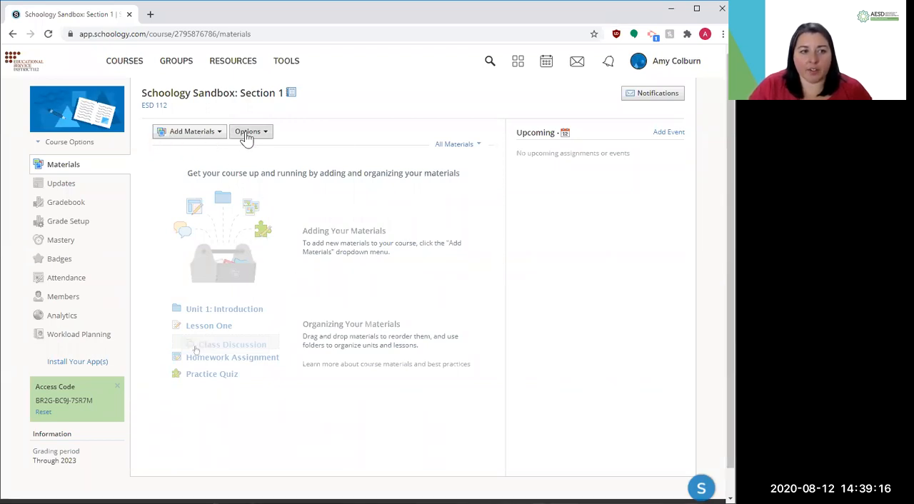
{"action": "left_click", "coordinate": [179, 133]}
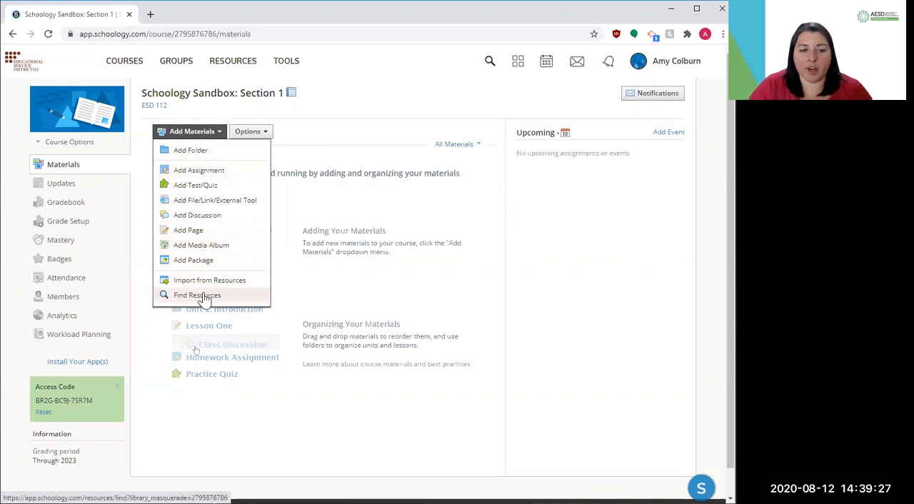
{"action": "left_click", "coordinate": [208, 157]}
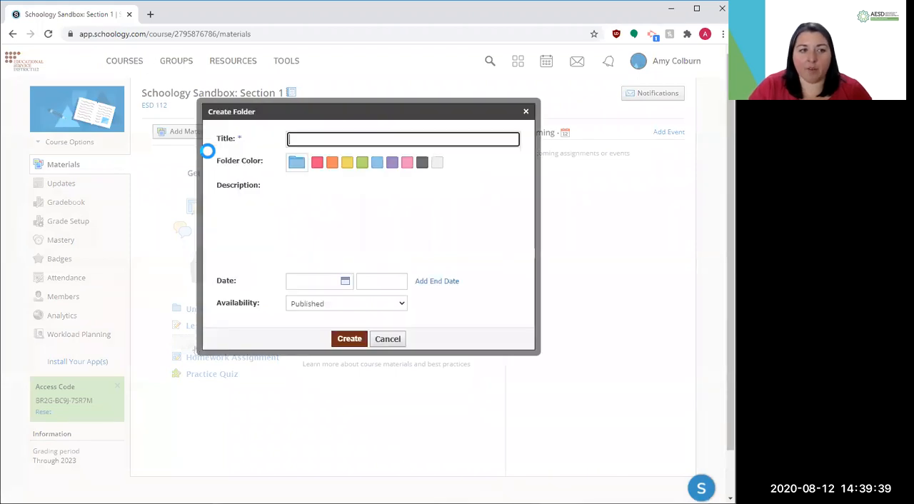
Title the new folder "Unit 1", colour it red and enter "Linear Functions" as its description
{"action": "left_click", "coordinate": [301, 137]}
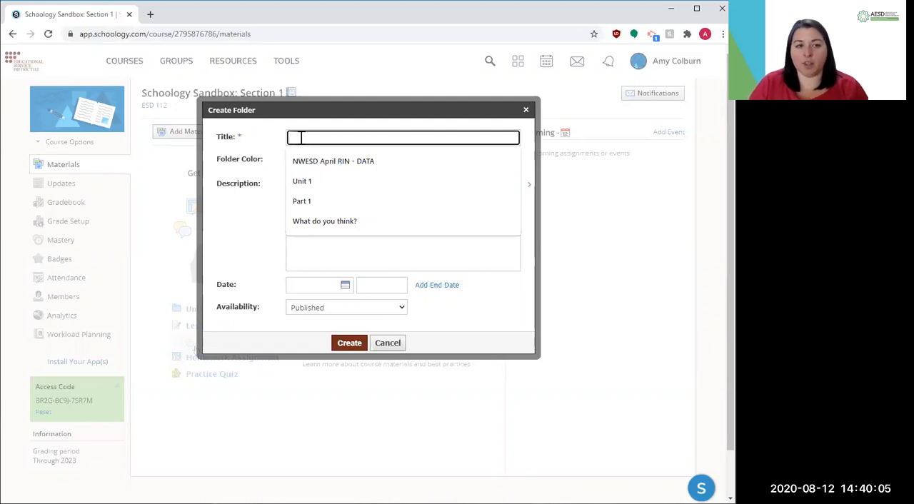
{"action": "type", "text": "Unit 1"}
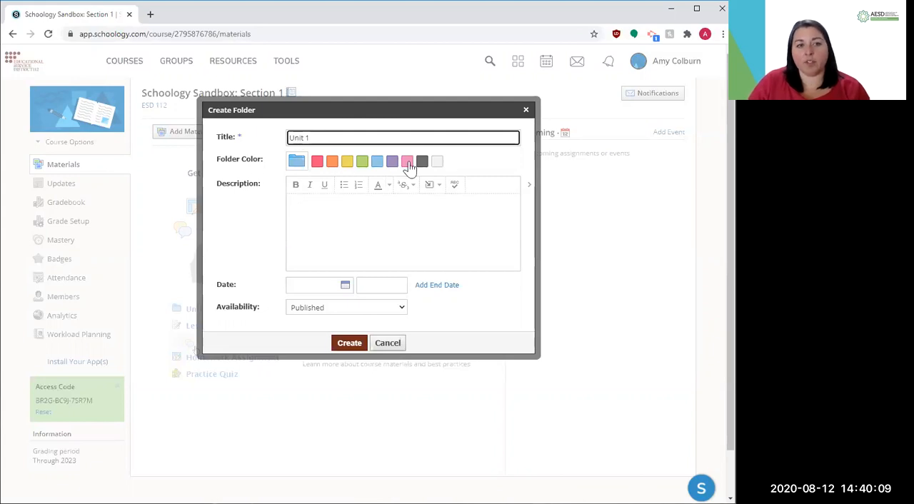
{"action": "left_click", "coordinate": [318, 168]}
{"action": "left_click", "coordinate": [310, 206]}
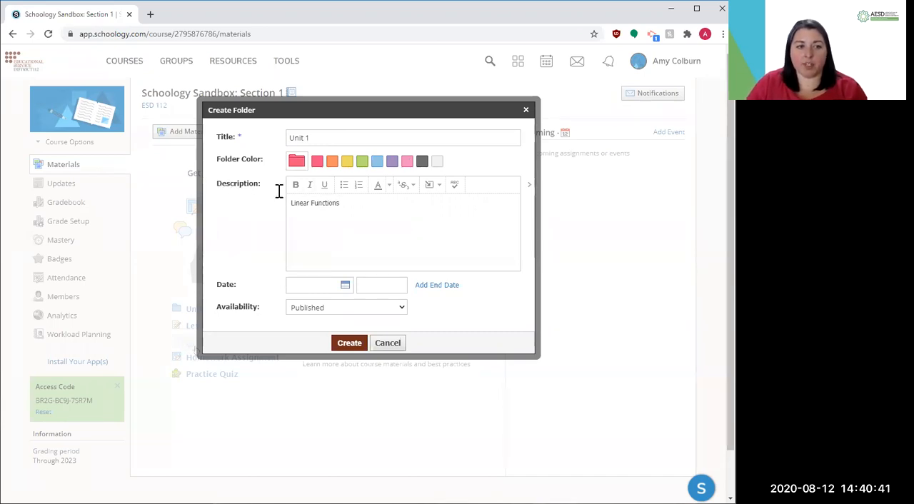
Try the availability options "Published during date range" and "Publish on start date" for the Unit 1 folder
{"action": "left_click", "coordinate": [349, 309]}
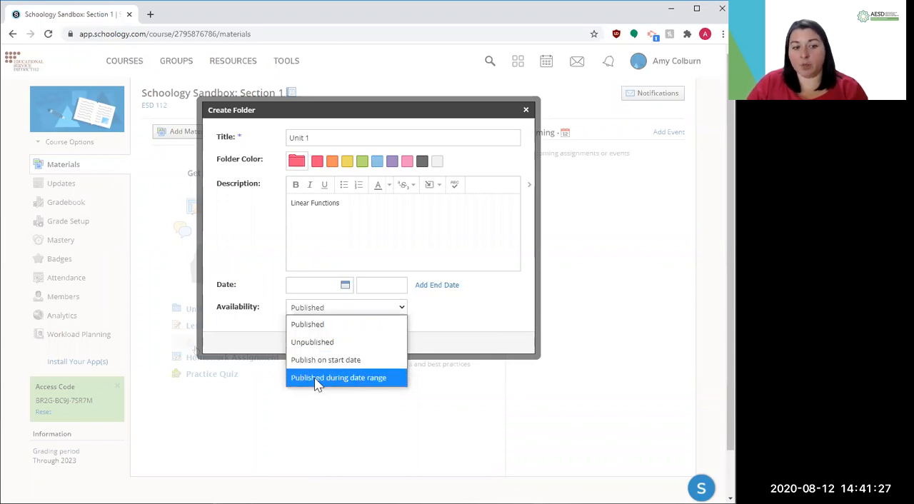
{"action": "left_click", "coordinate": [363, 378]}
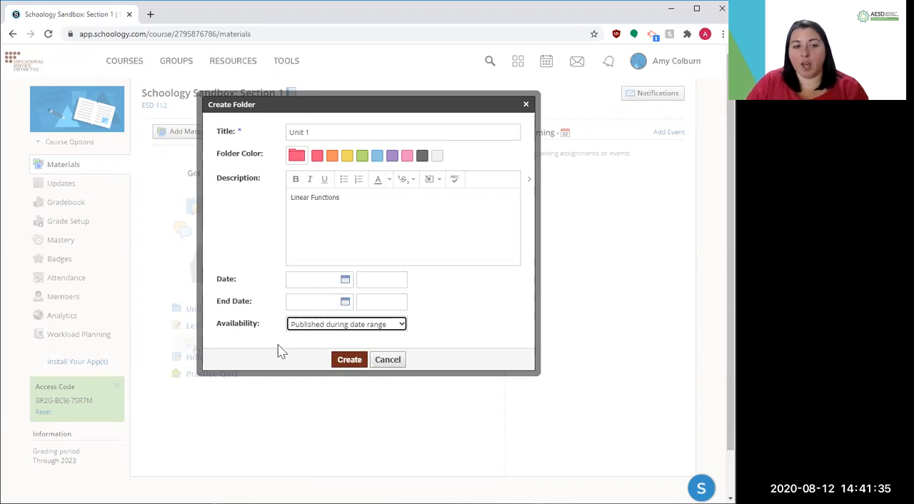
{"action": "left_click", "coordinate": [357, 325]}
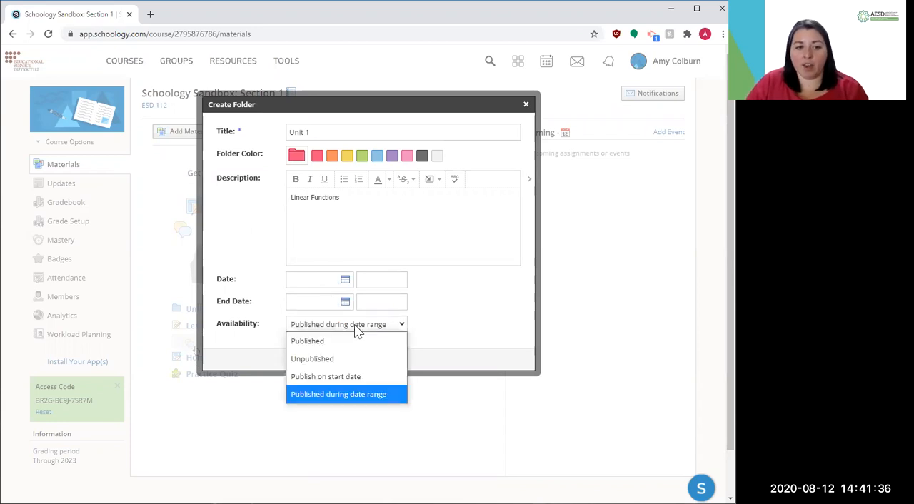
{"action": "left_click", "coordinate": [322, 379]}
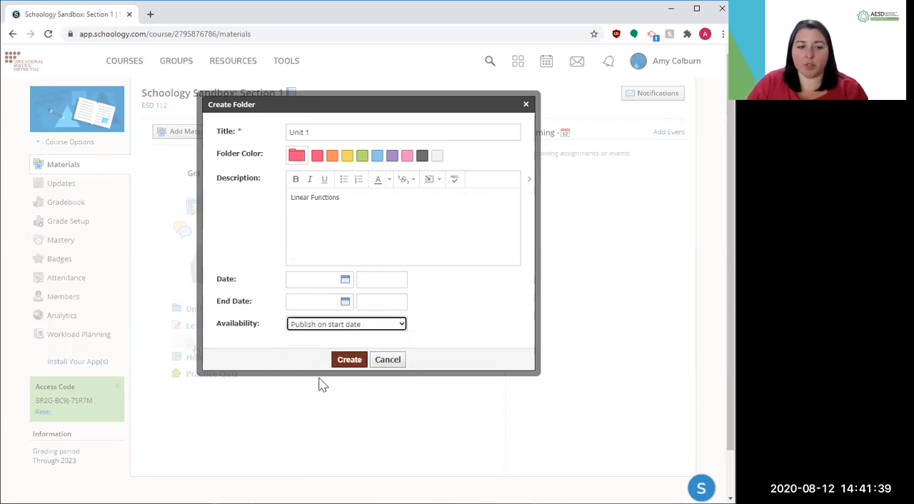
Set the Unit 1 folder's availability to Published and create the folder
{"action": "left_click", "coordinate": [341, 325]}
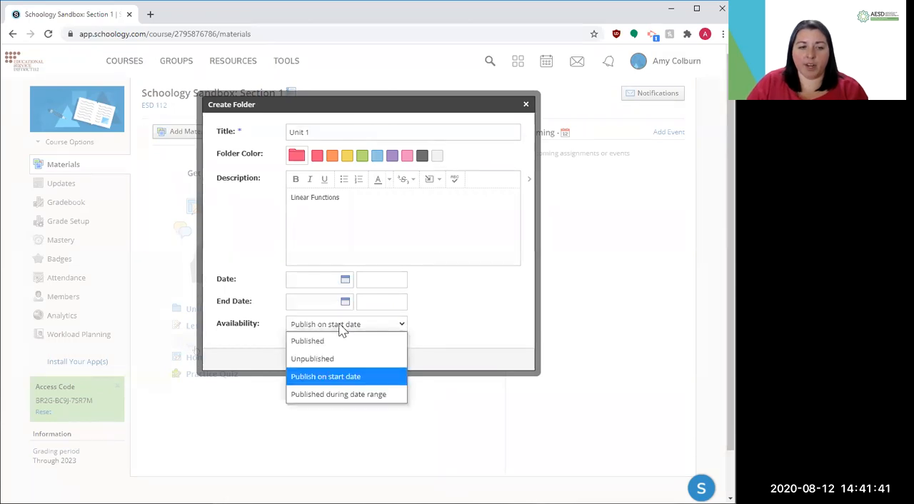
{"action": "left_click", "coordinate": [322, 341]}
{"action": "left_click", "coordinate": [322, 341]}
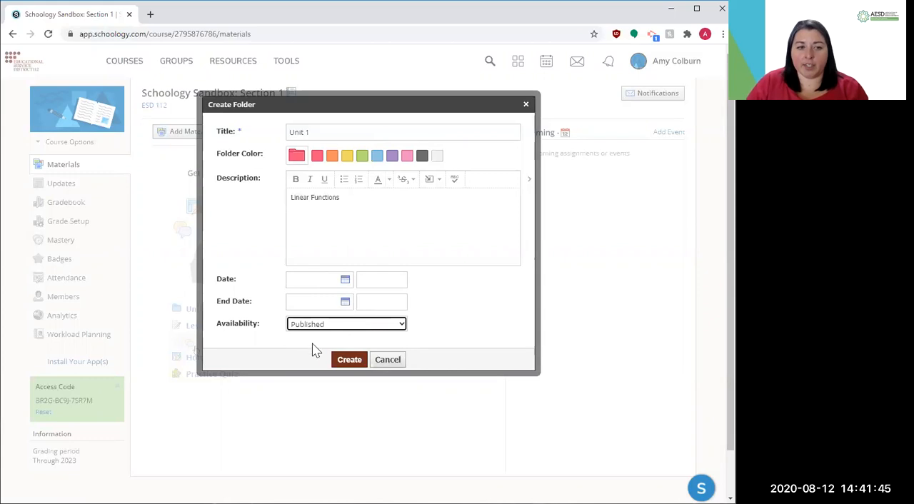
{"action": "left_click", "coordinate": [350, 361]}
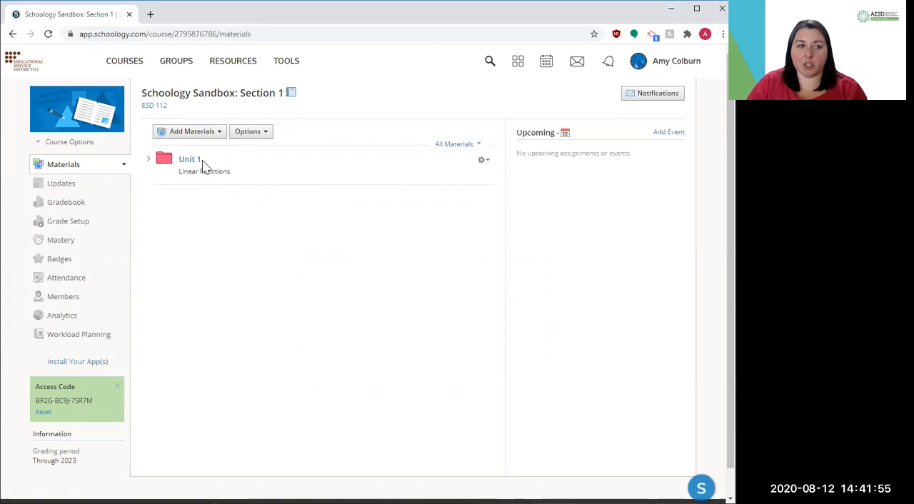
Create a second course folder titled "Unit 2" in orange, leaving its description empty
{"action": "left_click", "coordinate": [189, 134]}
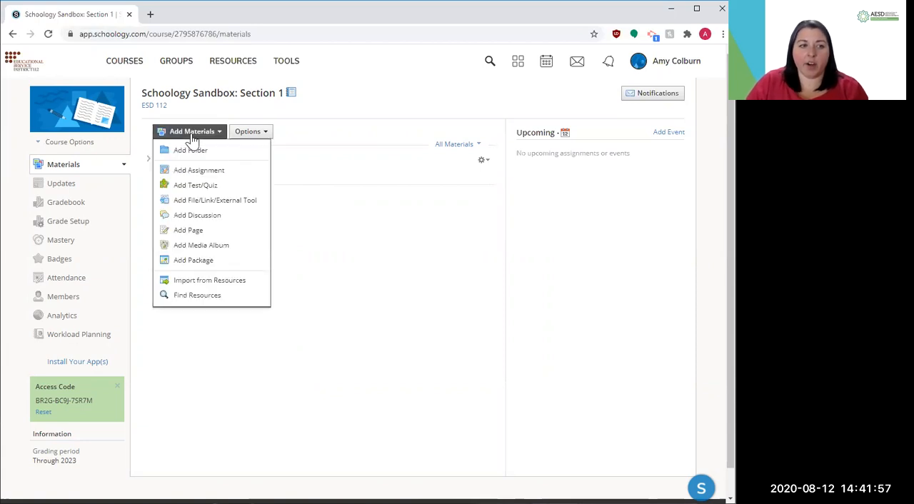
{"action": "left_click", "coordinate": [187, 152]}
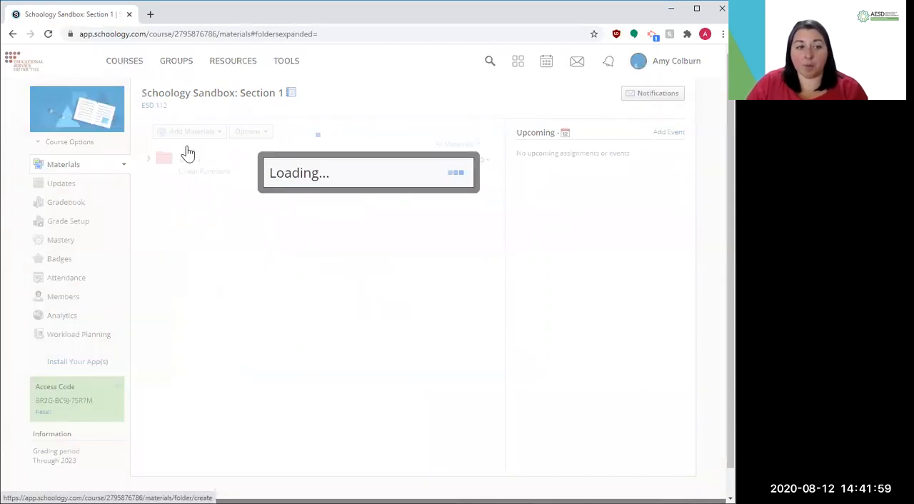
{"action": "type", "text": "Unit 2"}
{"action": "left_click", "coordinate": [332, 162]}
{"action": "left_click", "coordinate": [306, 258]}
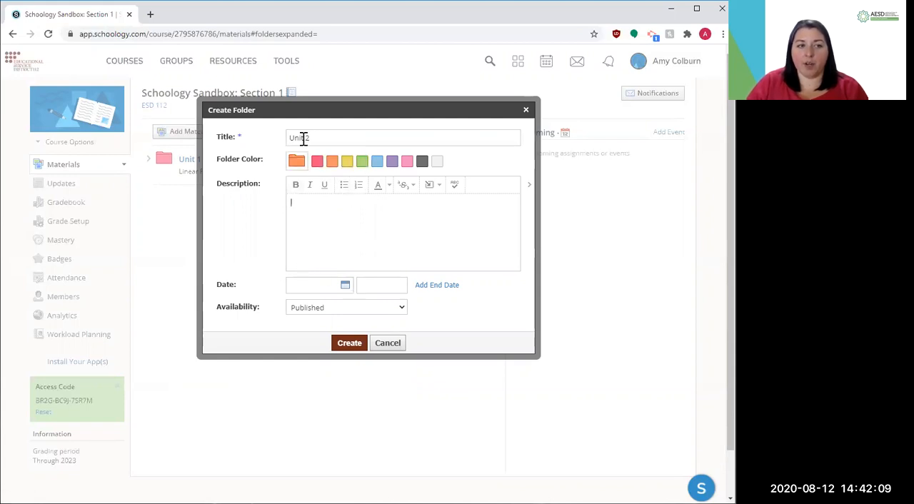
{"action": "left_click", "coordinate": [348, 346]}
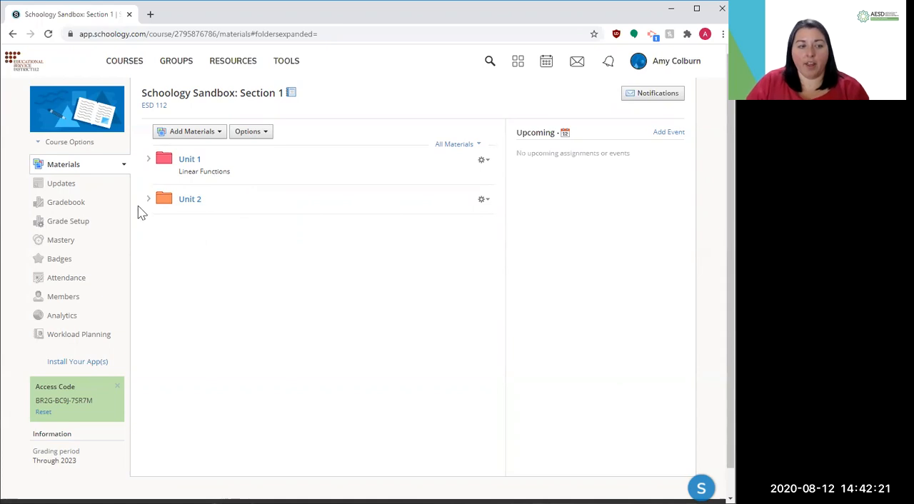
Expand and collapse the Unit 1 folder to look at its contents
{"action": "left_click", "coordinate": [147, 160]}
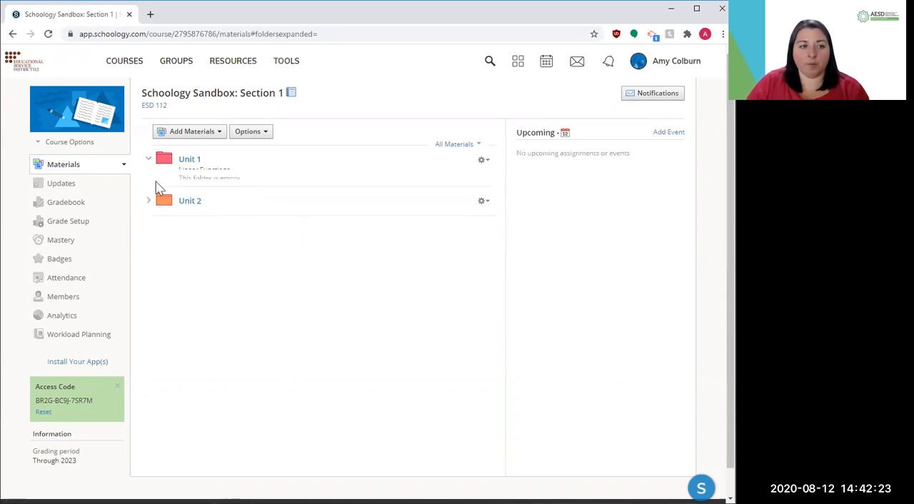
{"action": "left_click", "coordinate": [149, 160]}
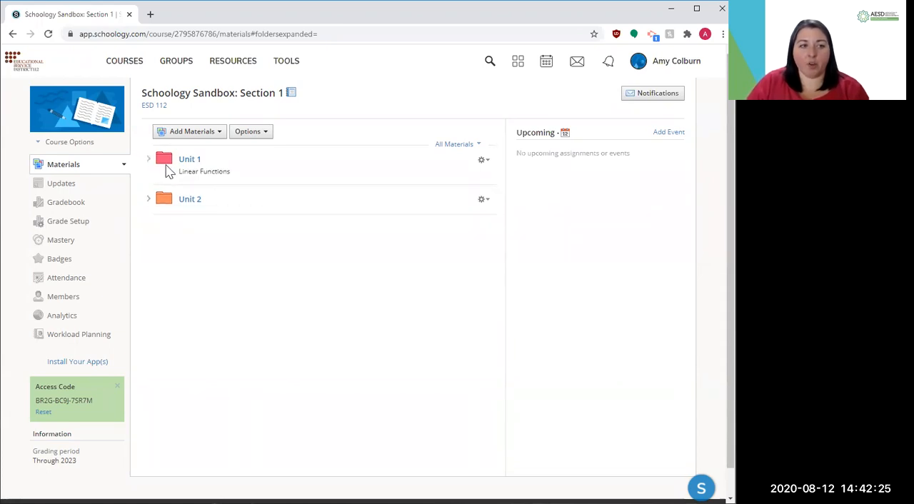
{"action": "left_click", "coordinate": [148, 160]}
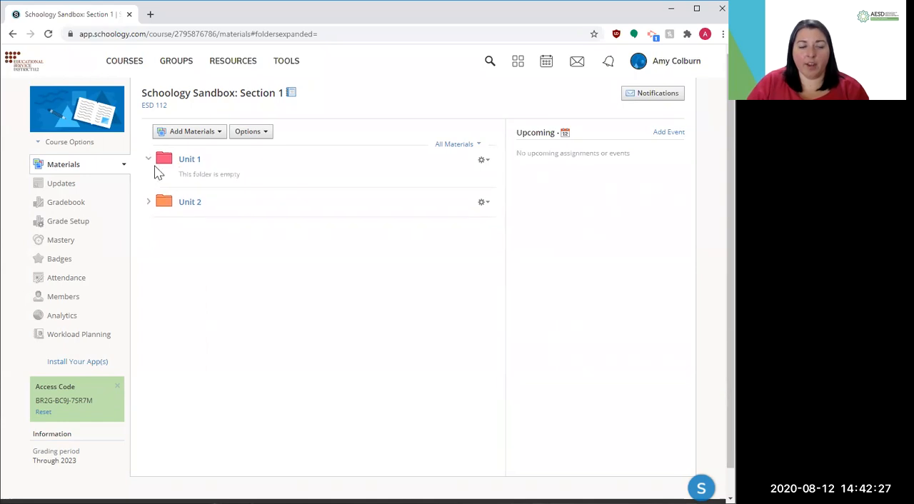
Create a folder titled "Subfolder 1" in the course materials with the default blue colour
{"action": "left_click", "coordinate": [194, 133]}
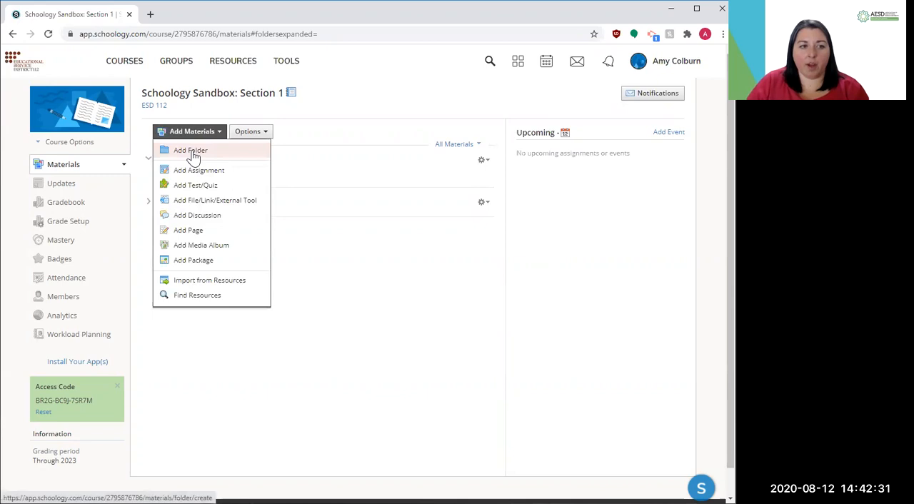
{"action": "left_click", "coordinate": [192, 153]}
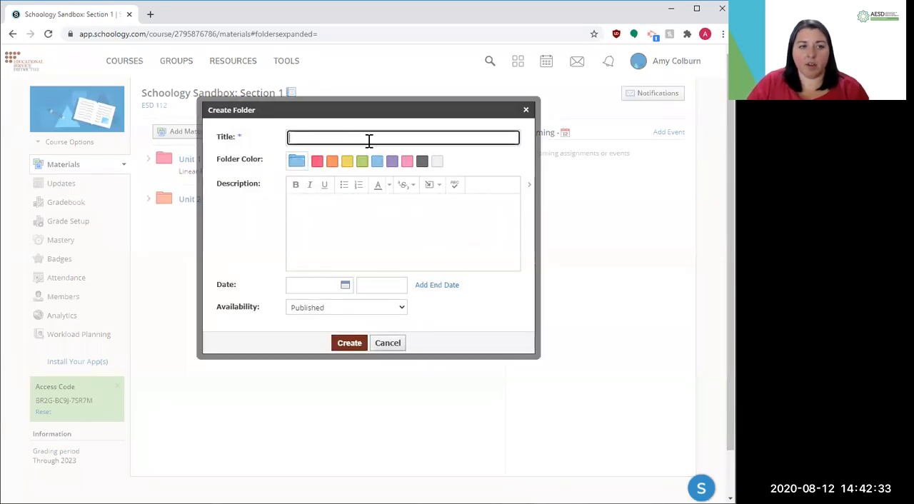
{"action": "left_click", "coordinate": [370, 139]}
{"action": "type", "text": "Subfolder 1"}
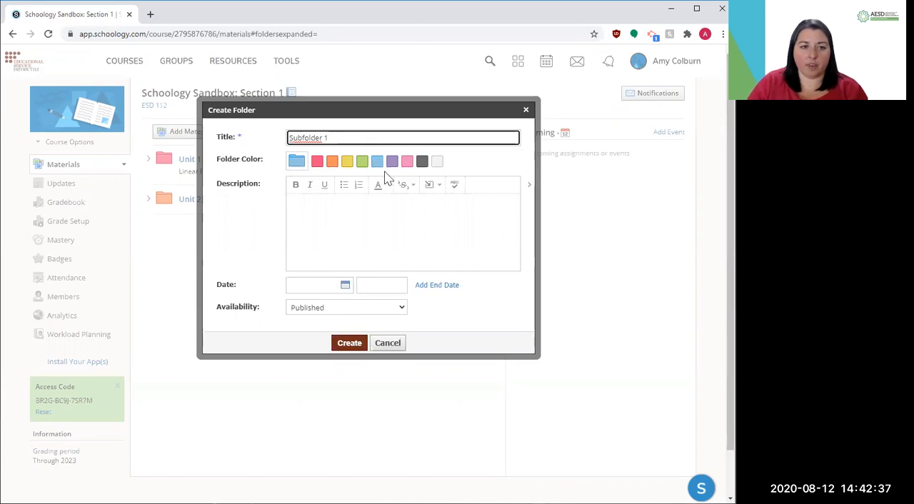
{"action": "left_click", "coordinate": [349, 342]}
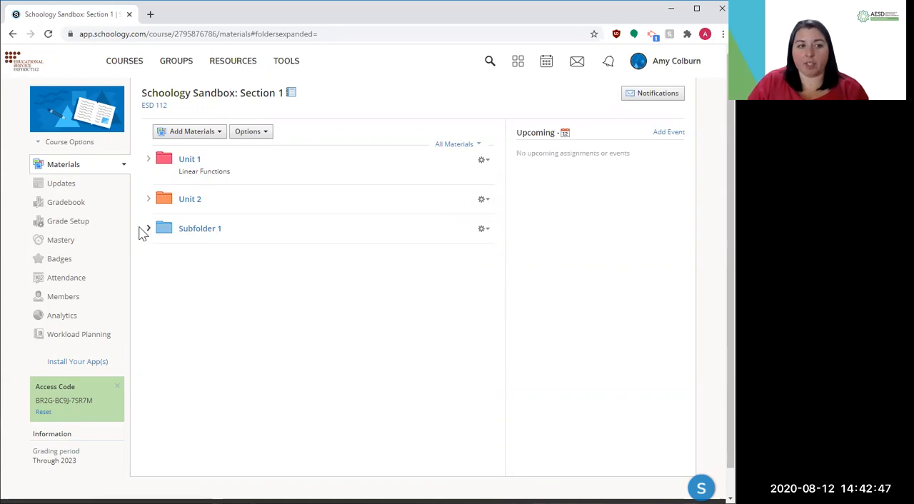
Move Subfolder 1 into the Unit 1 folder, and collapse and re-expand Unit 1 to check the nesting
{"action": "left_click_drag", "start_coordinate": [147, 236], "coordinate": [189, 180]}
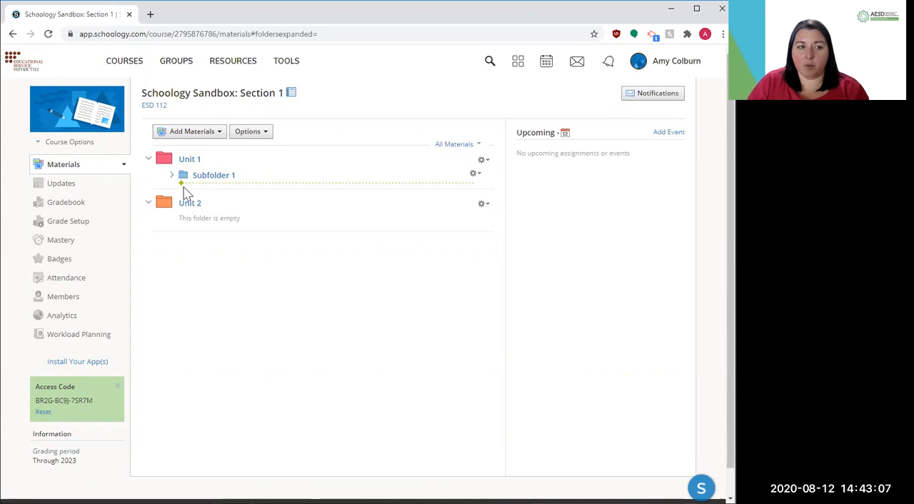
{"action": "left_click", "coordinate": [147, 161]}
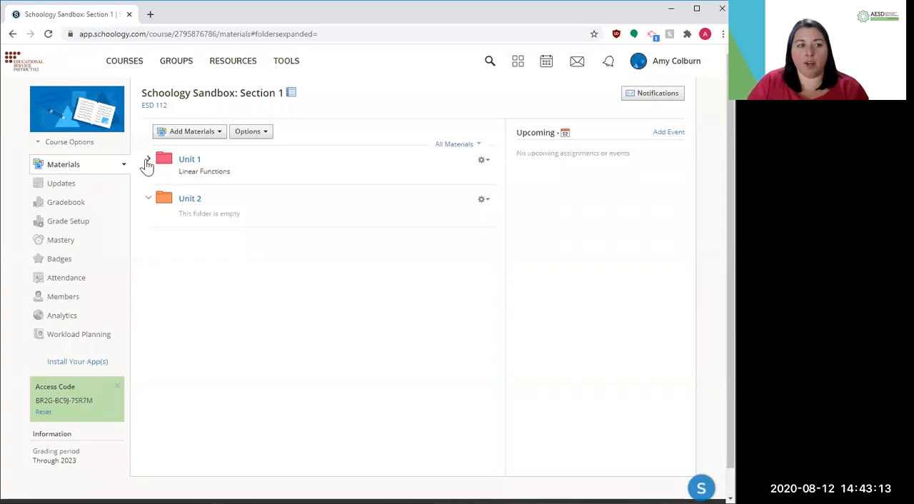
{"action": "left_click", "coordinate": [147, 161]}
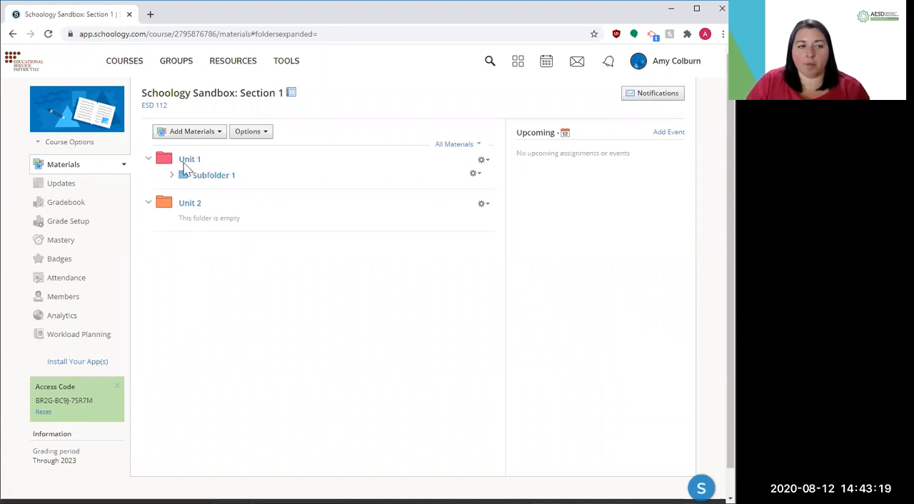
{"action": "left_click", "coordinate": [193, 132]}
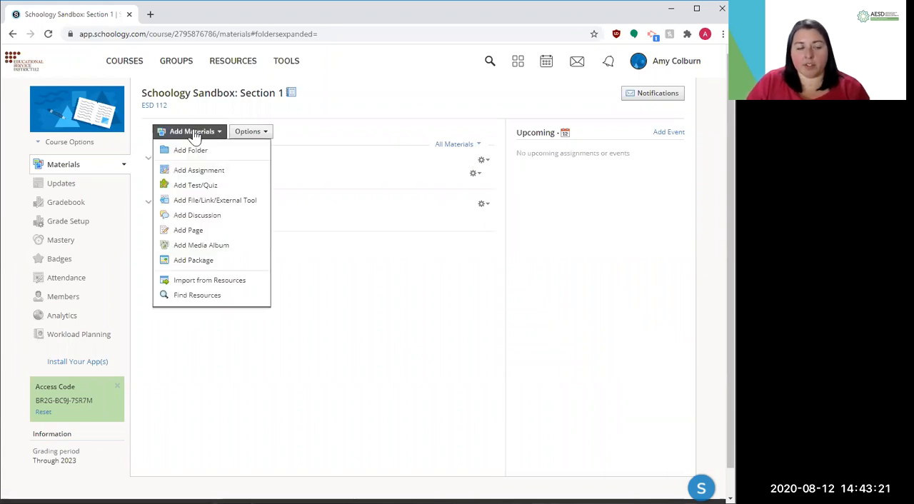
{"action": "left_click", "coordinate": [194, 134]}
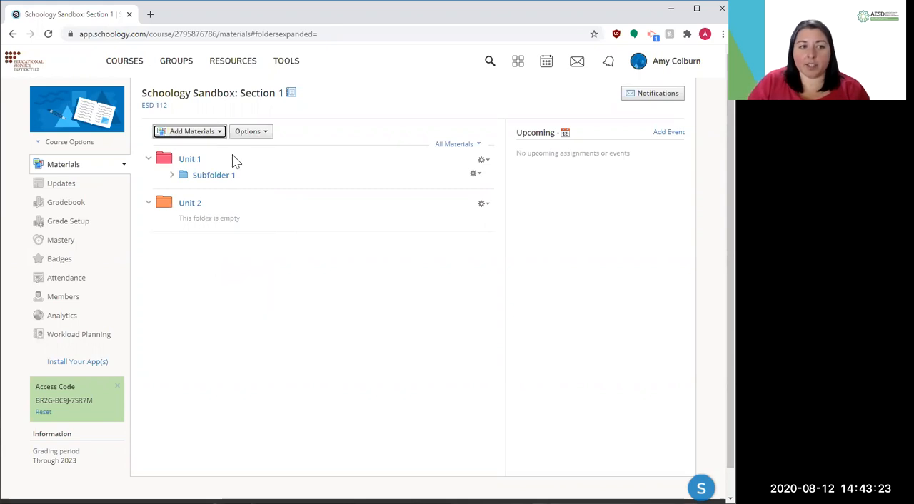